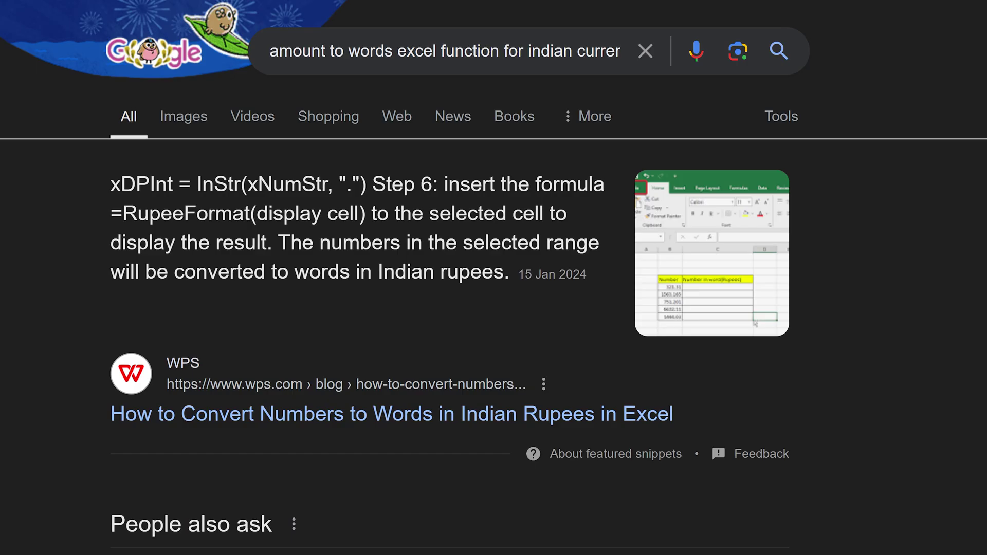
Unblock the downloaded Amount2Words2024-V10.zip through its Properties dialog
scroll(183, 287, "down", 15)
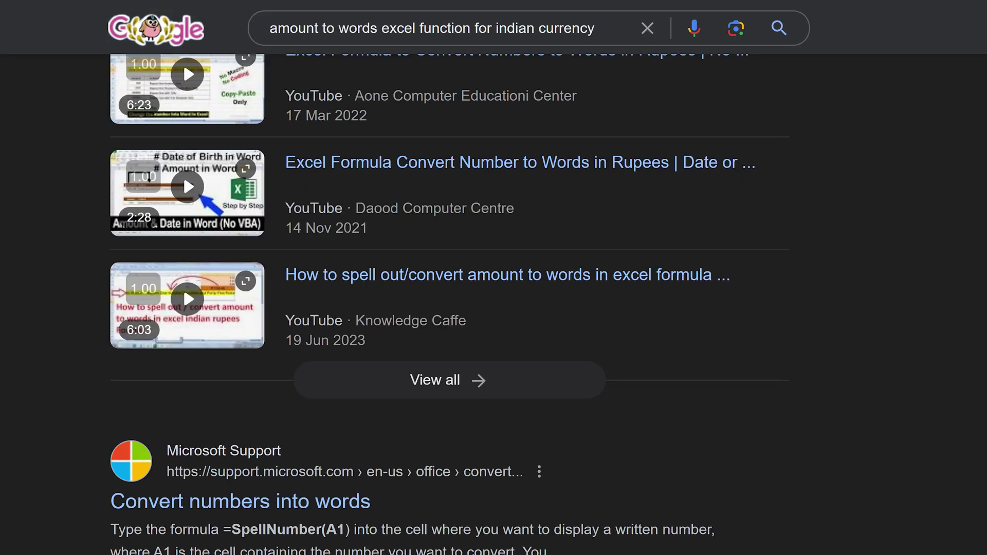
scroll(183, 287, "down", 10)
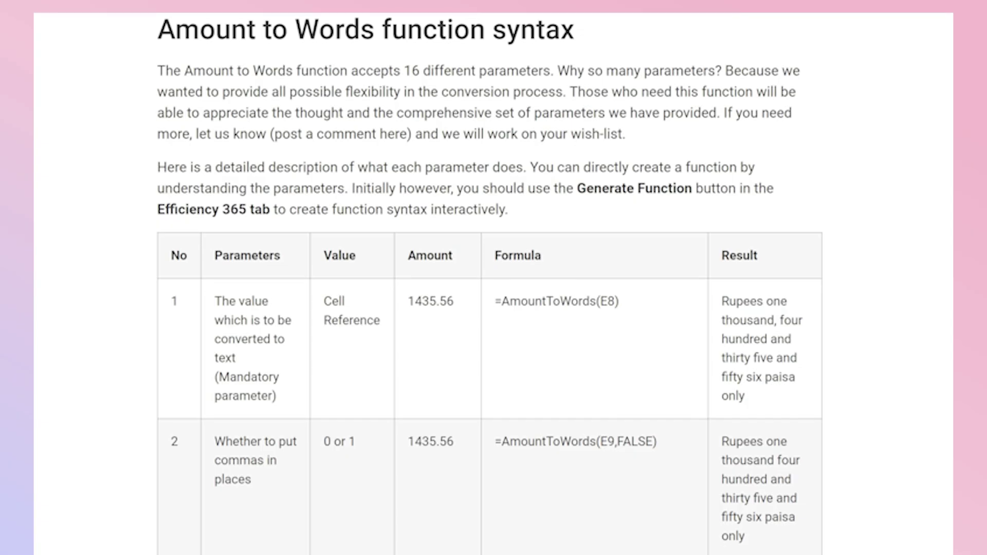
scroll(493, 278, "down", 7)
scroll(490, 278, "down", 20)
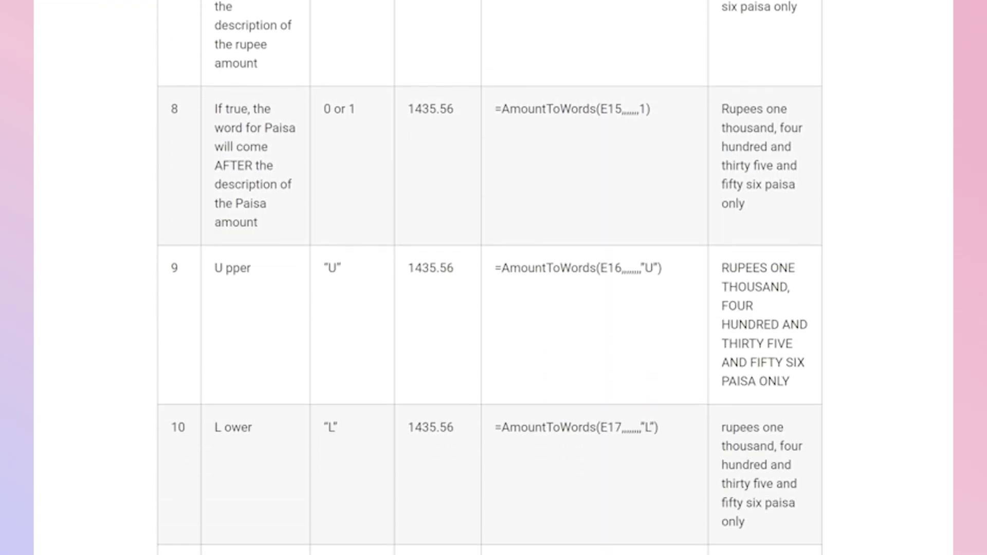
scroll(489, 277, "down", 4)
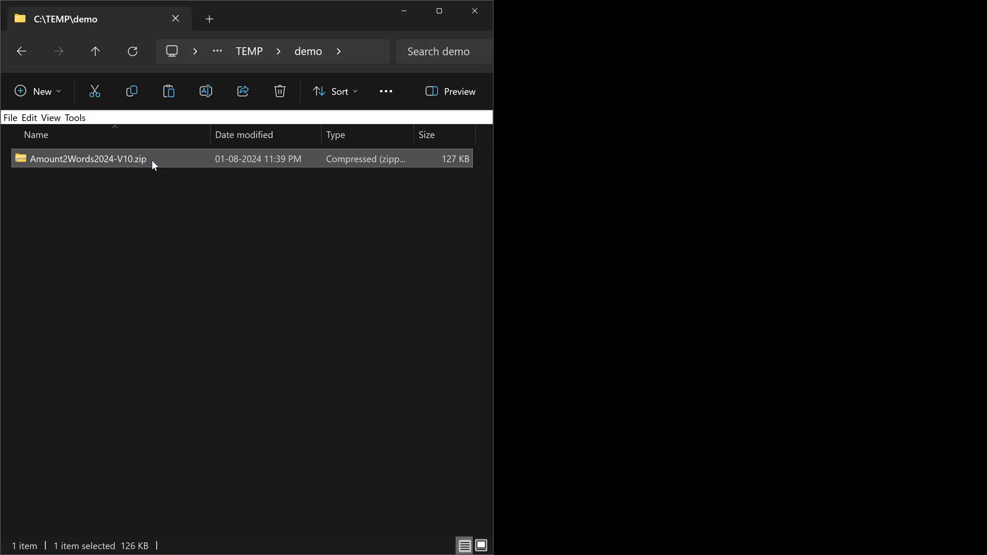
right_click(152, 159)
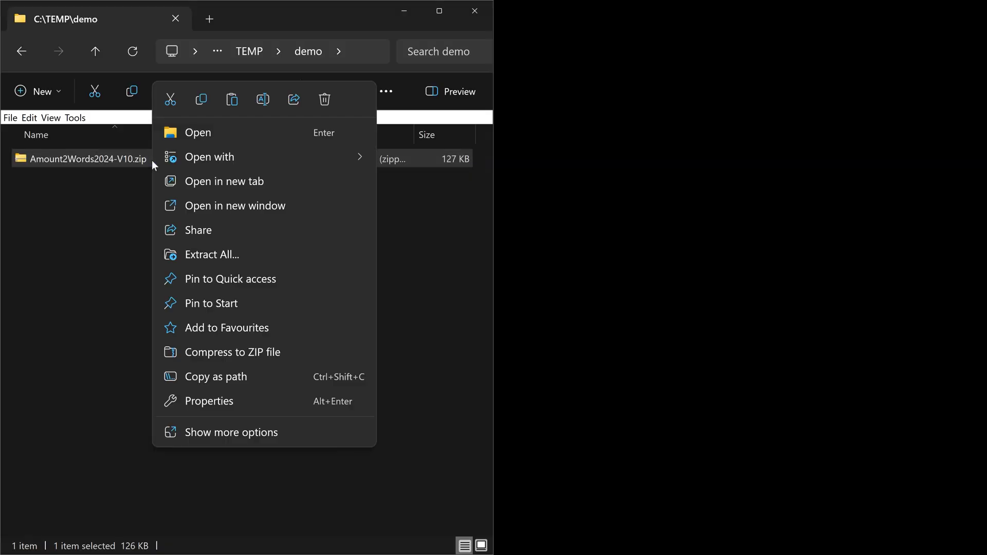
left_click(301, 404)
left_click(530, 326)
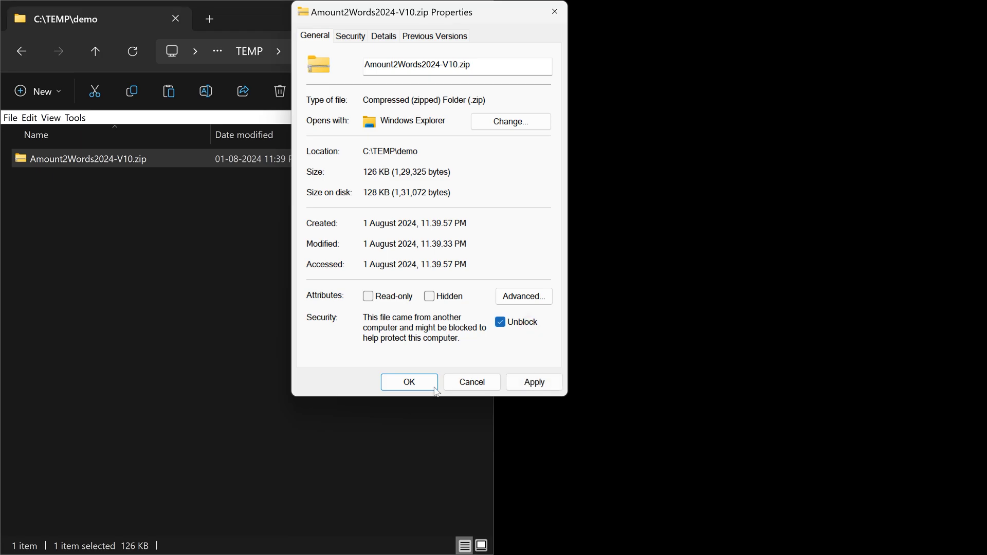
left_click(410, 383)
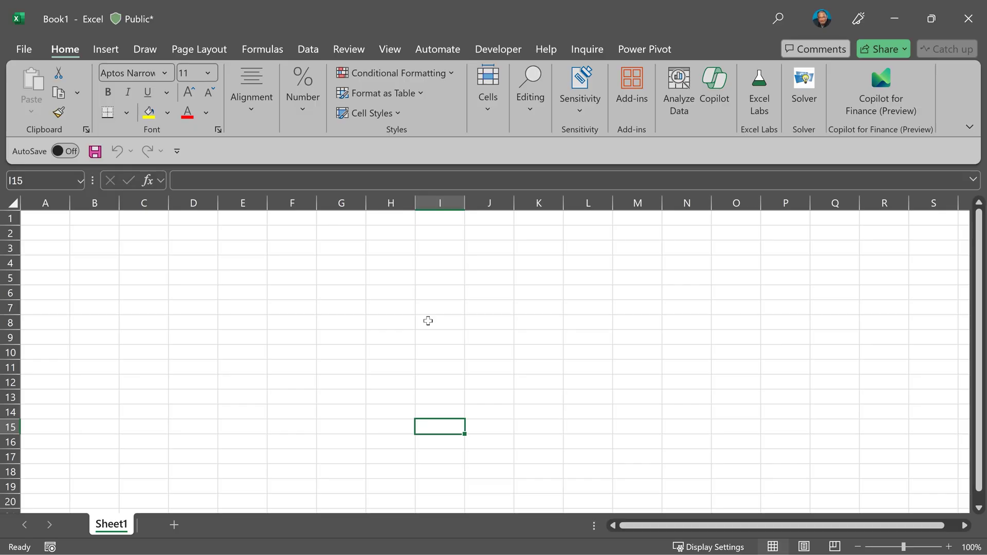
Browse to Amount2Words2024 V10.xlam and add it in Excel Options' Excel Add-ins manager
key("alt+f")
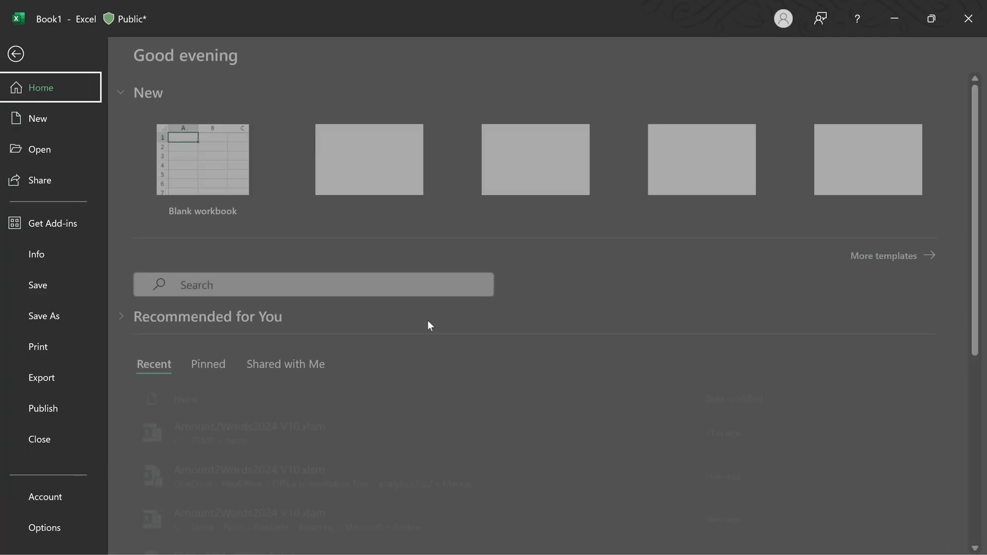
key("t")
left_click(234, 274)
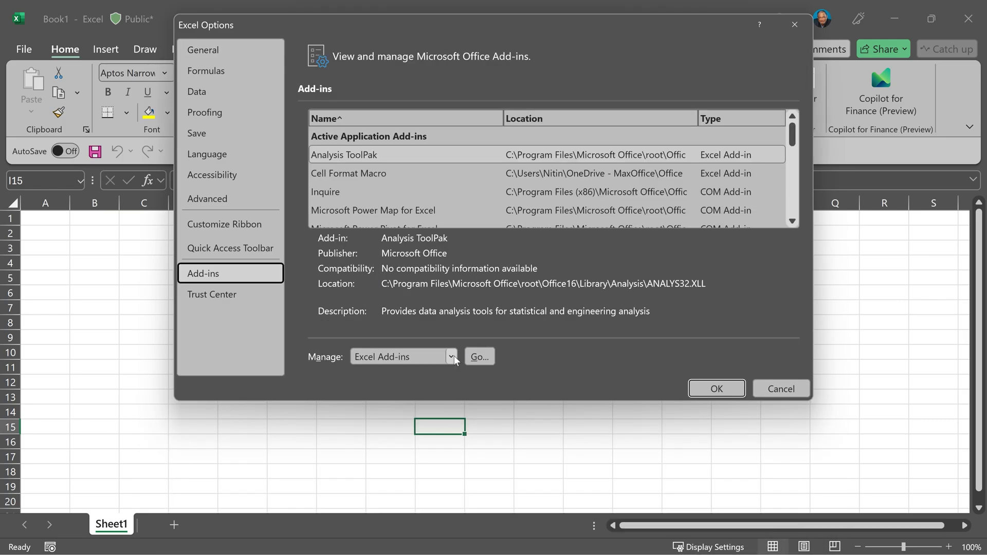
left_click(452, 357)
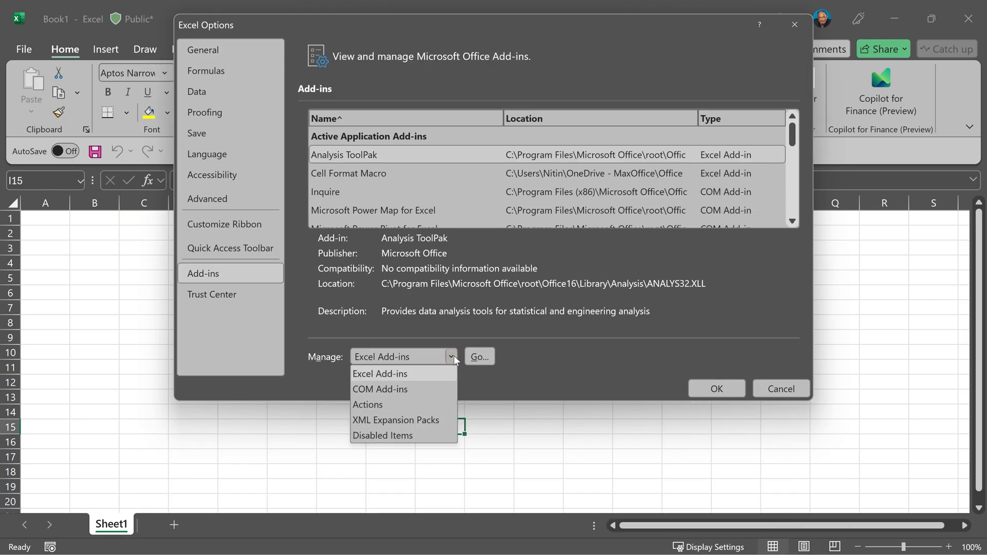
left_click(455, 356)
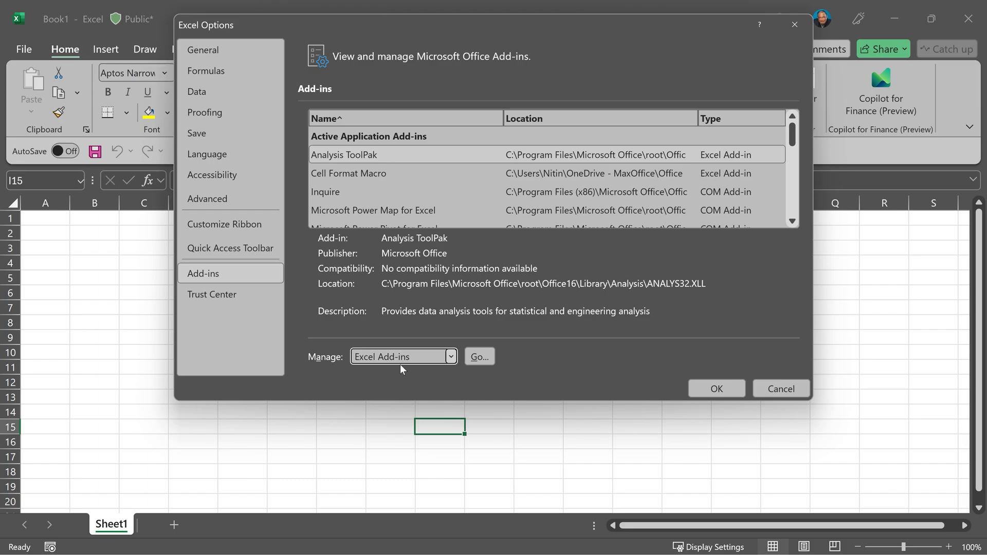
left_click(480, 356)
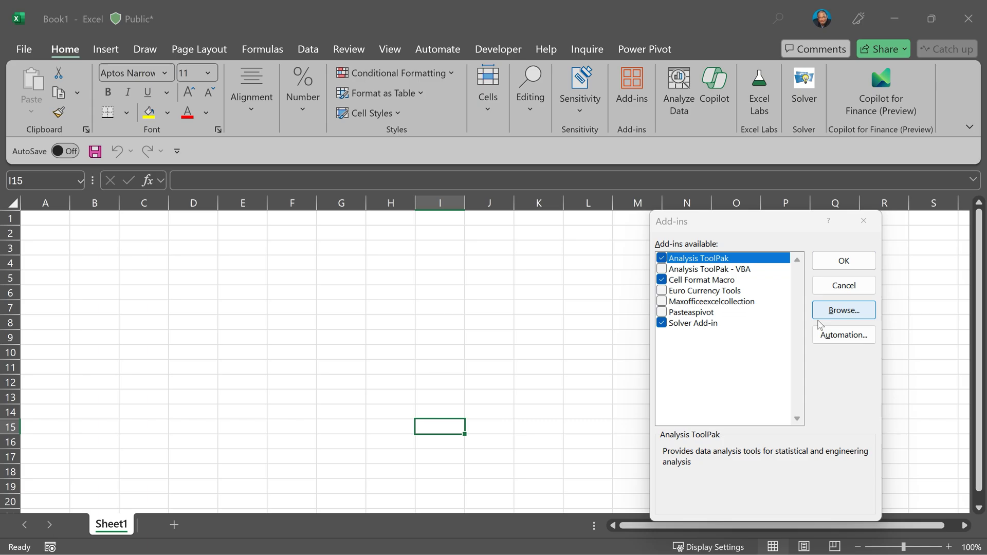
left_click(819, 315)
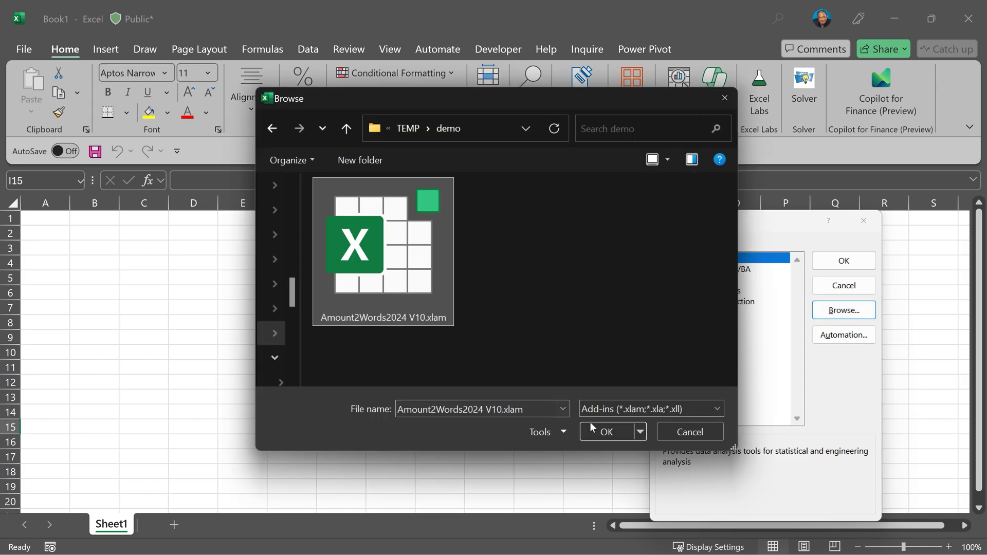
left_click(596, 430)
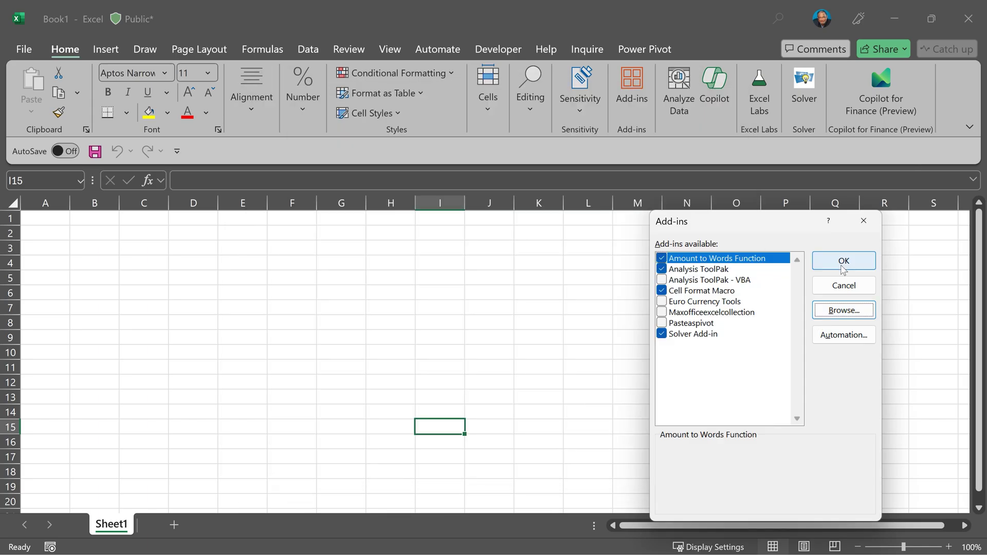
Activate the Amount to Words add-in and start an =AmountToWords( formula in B6
left_click(842, 261)
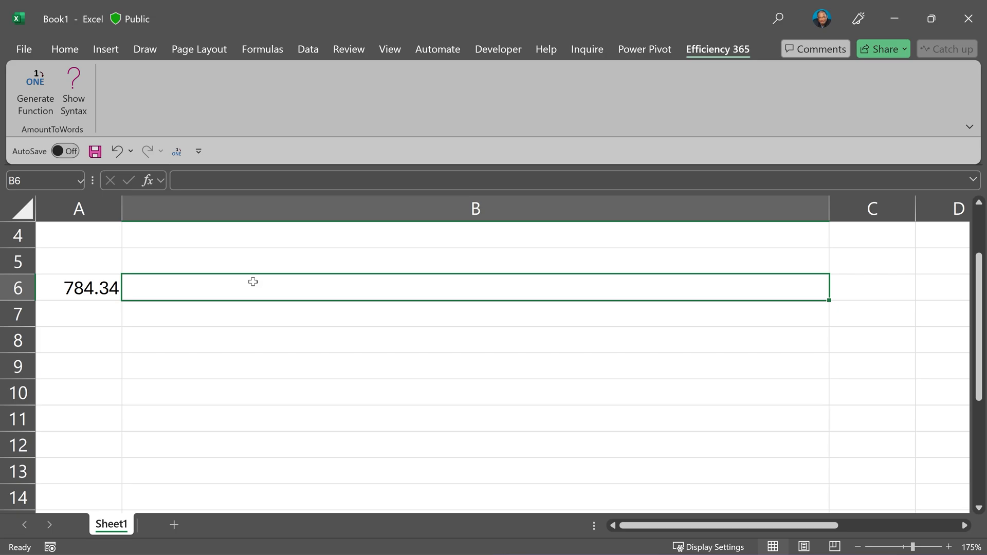
type("=amou")
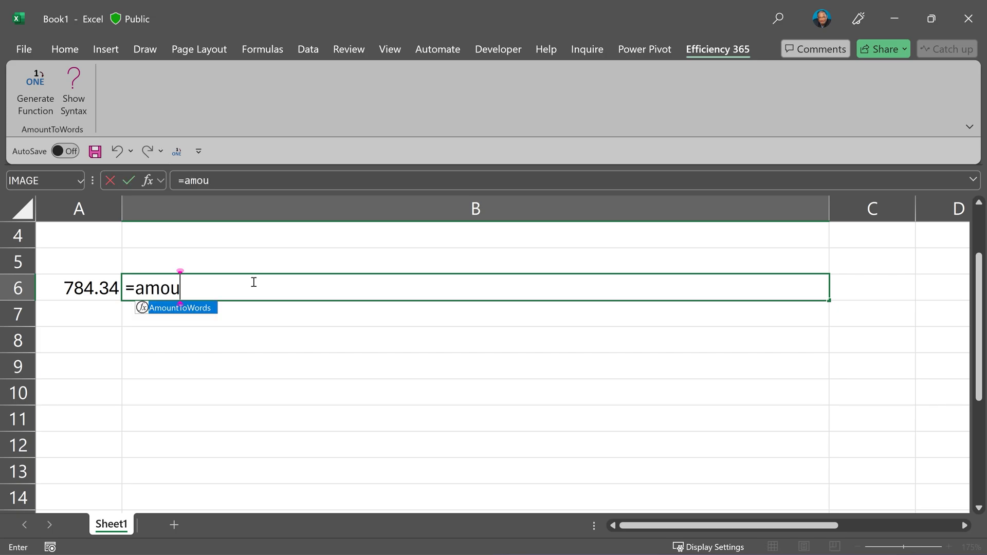
key("Tab")
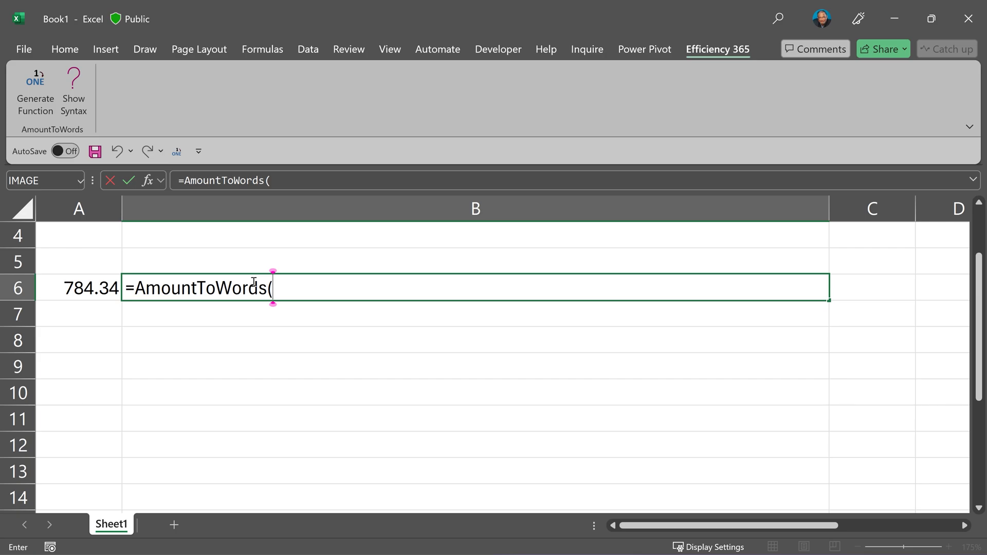
Open the AmountToWords argument helper and use cell A6 as the amount
key("ctrl+a")
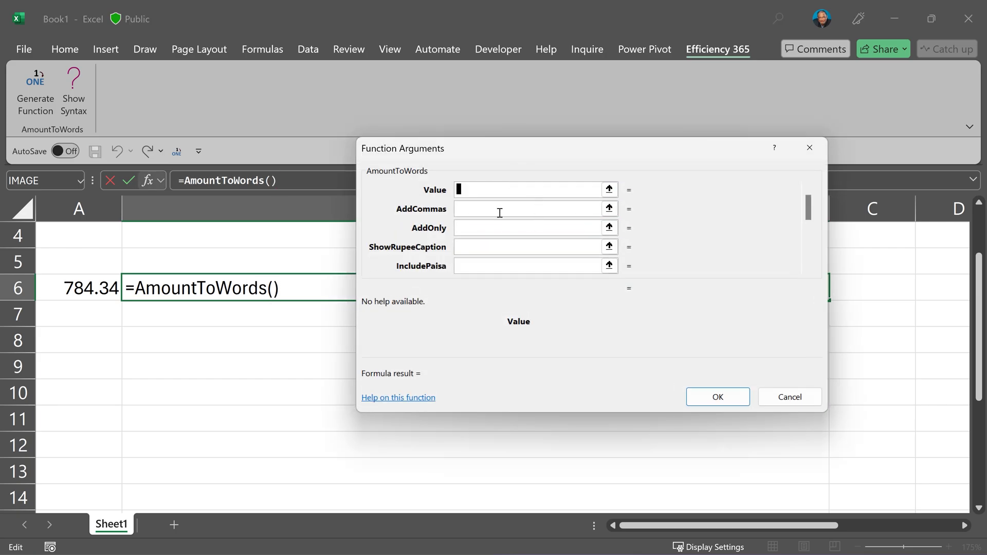
key("Escape")
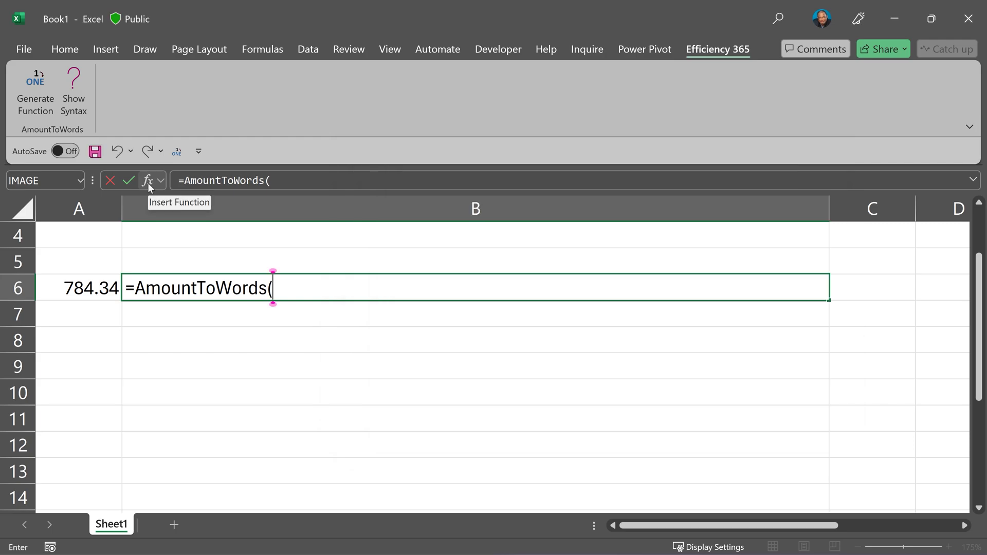
left_click(148, 183)
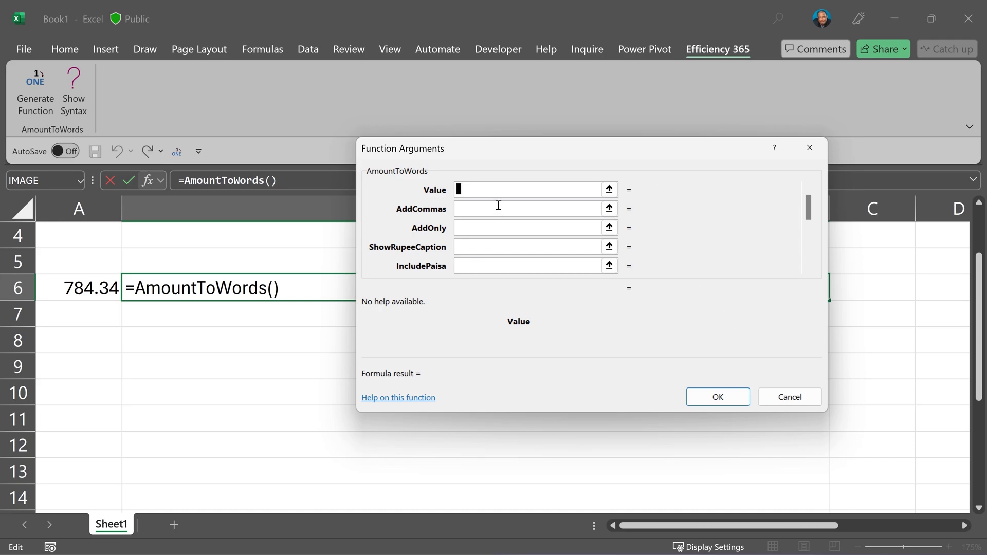
left_click(64, 294)
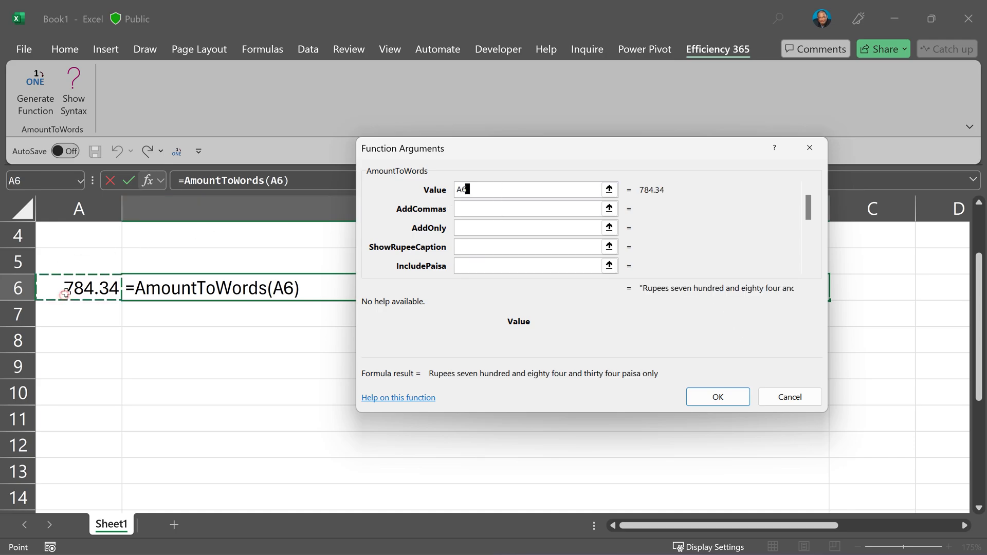
left_click(520, 212)
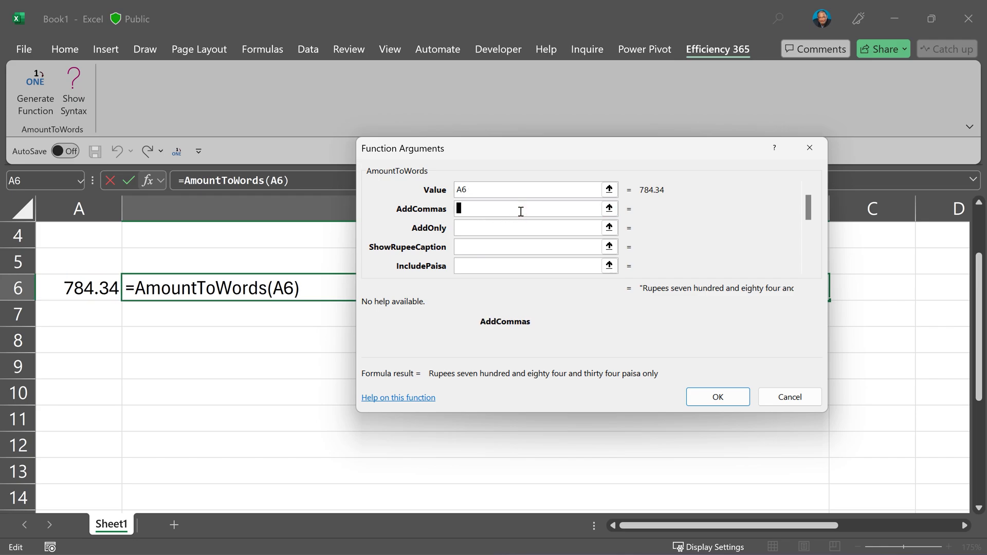
Set AddCommas, AddOnly and ShowRupeeCaption to TRUE and confirm the B6 formula
type("true")
key("Tab")
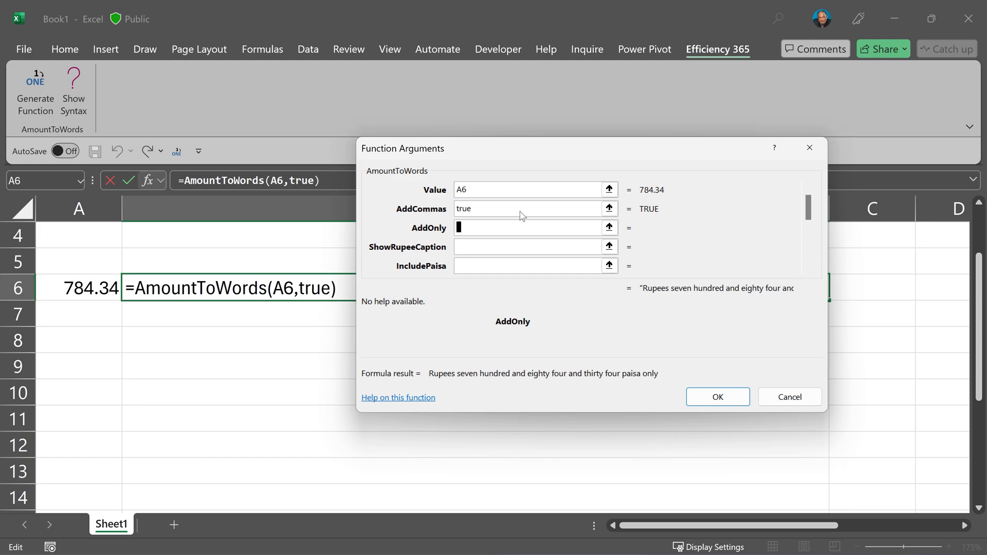
type("true")
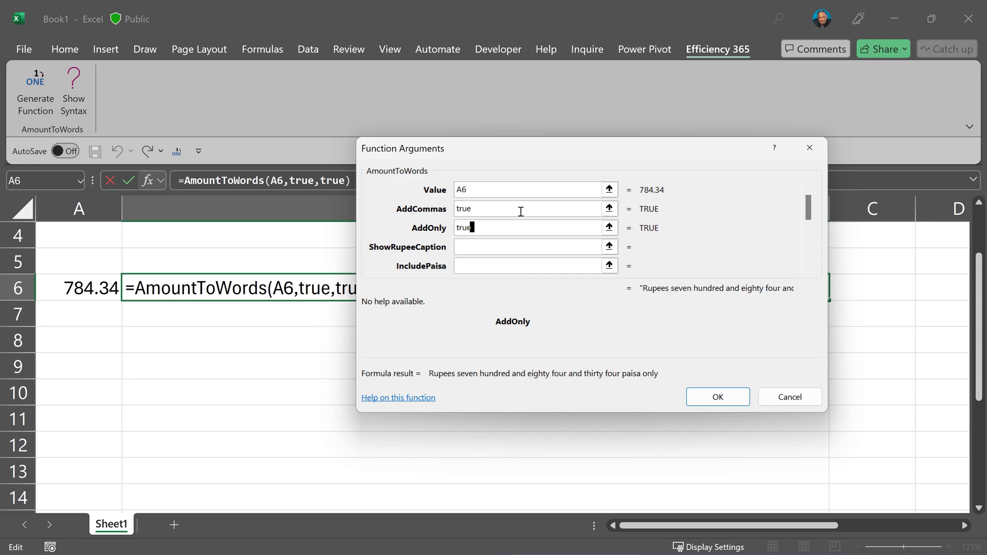
key("Tab")
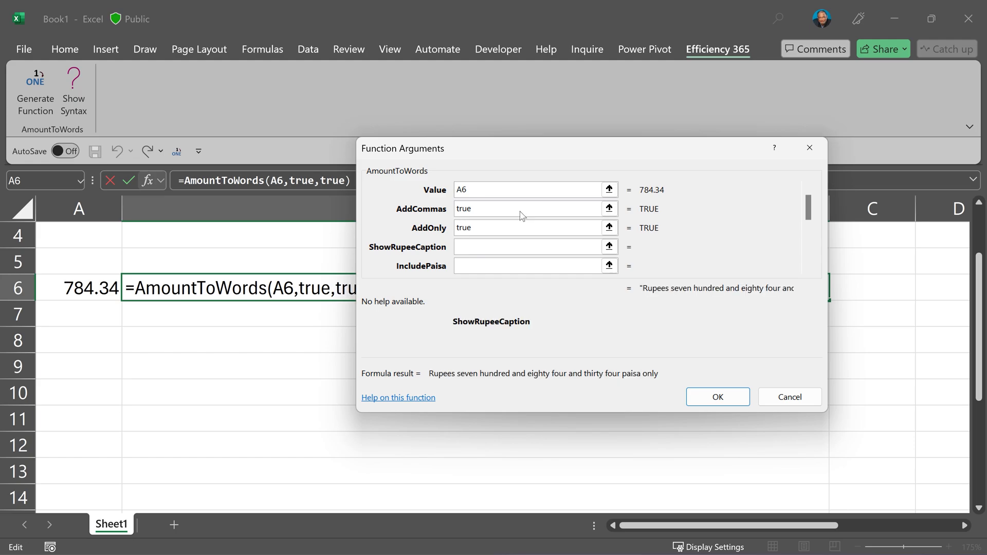
type("true")
scroll(811, 256, "down", 4)
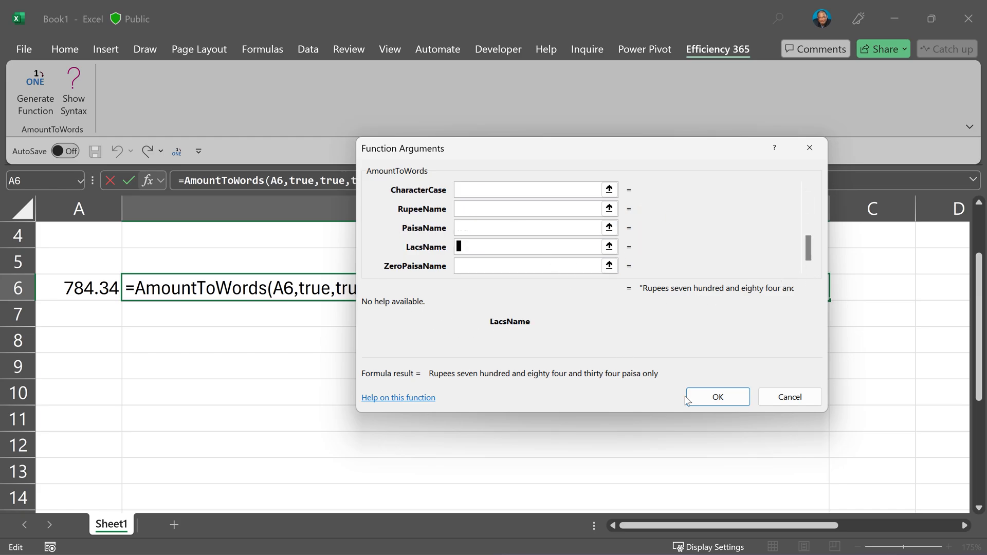
left_click(688, 398)
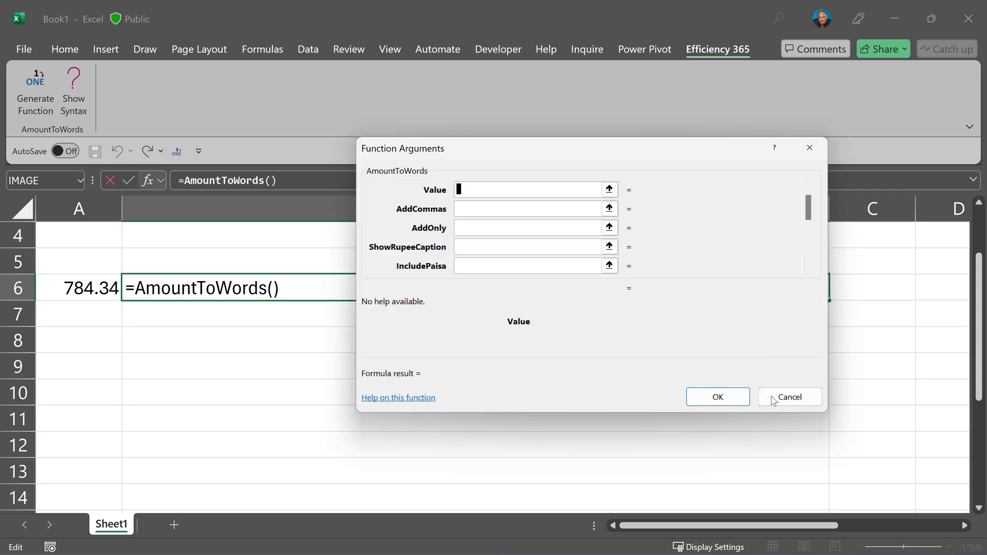
left_click(467, 245)
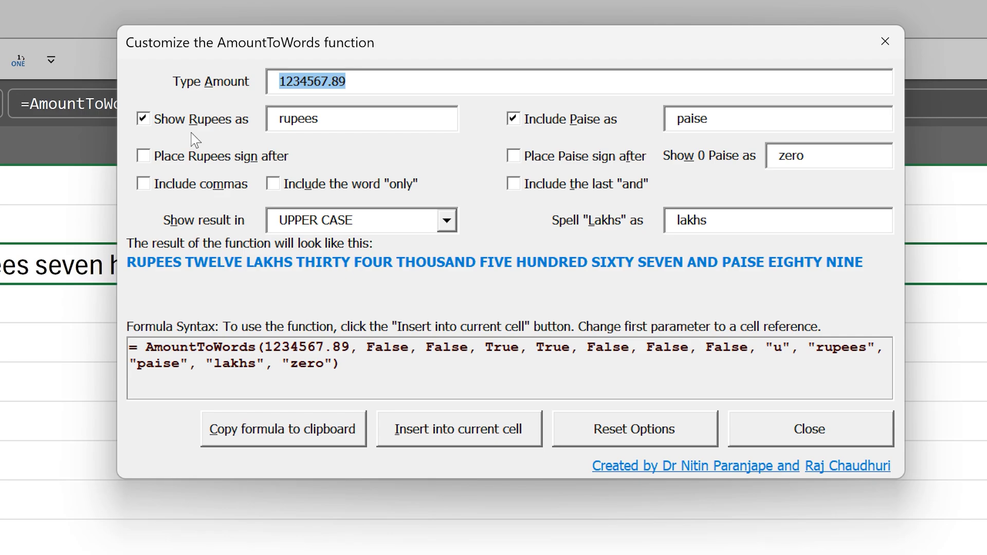
Replace the sample amount with 455.39 and choose Title Case for the result
left_click(367, 76)
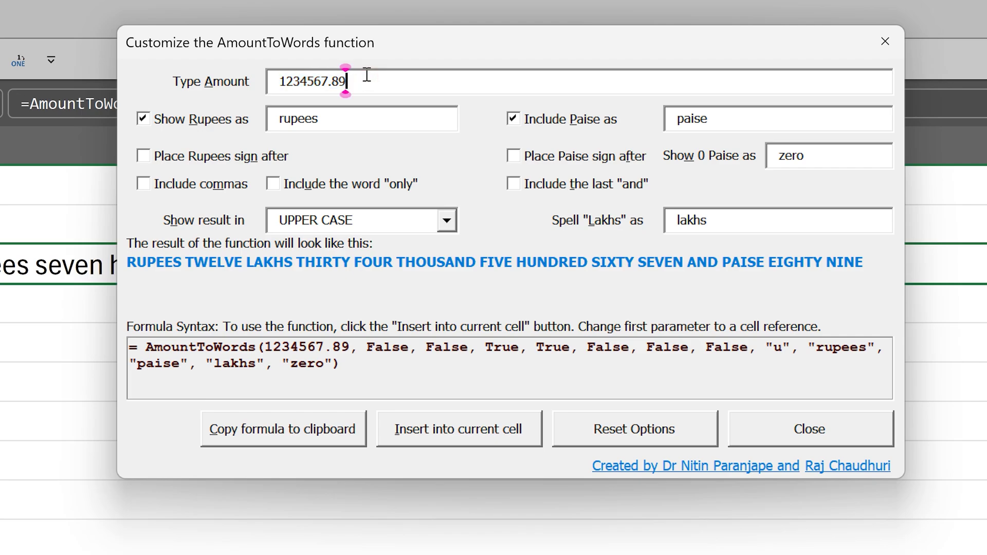
key("ctrl+a")
type("455.39")
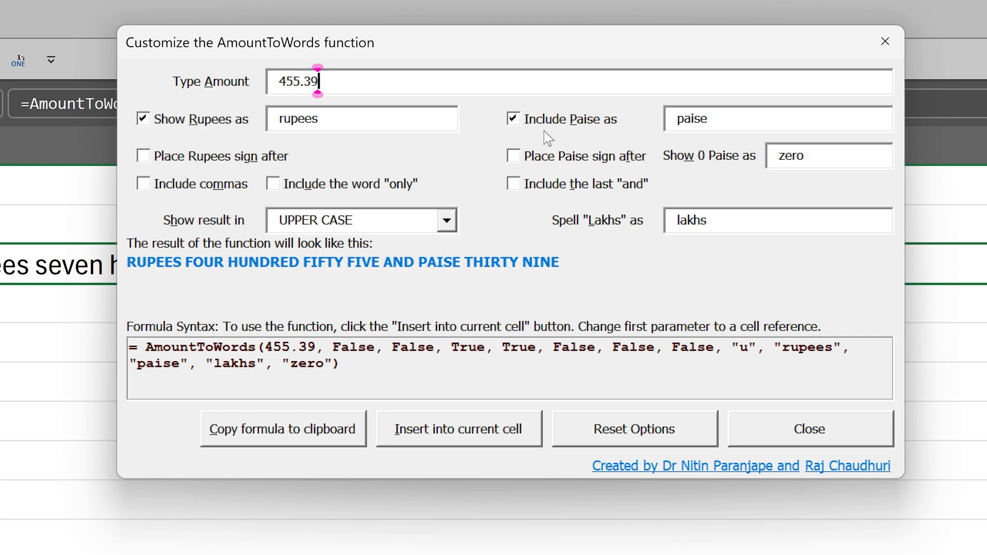
left_click(447, 221)
left_click(352, 283)
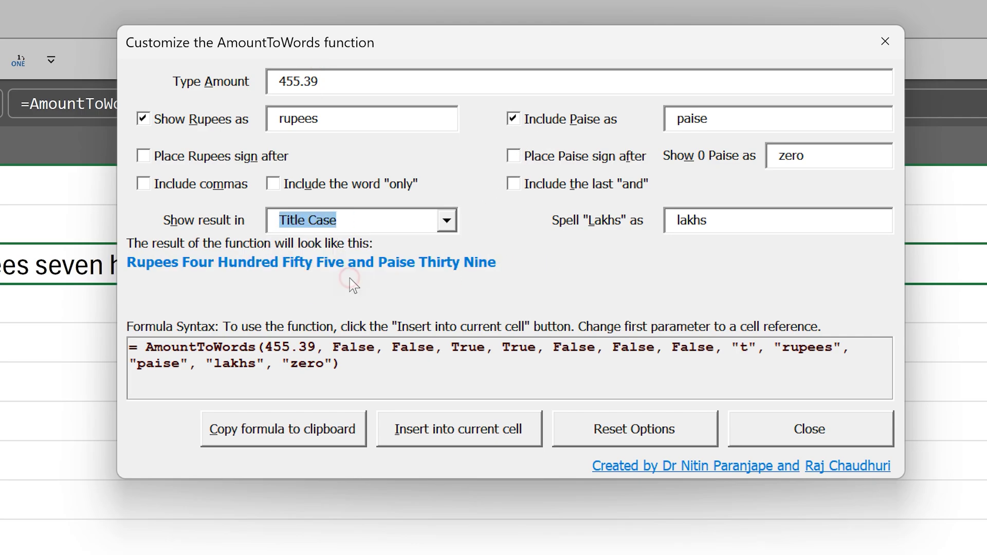
Include commas and shorten the Paise caption to p
left_click(144, 183)
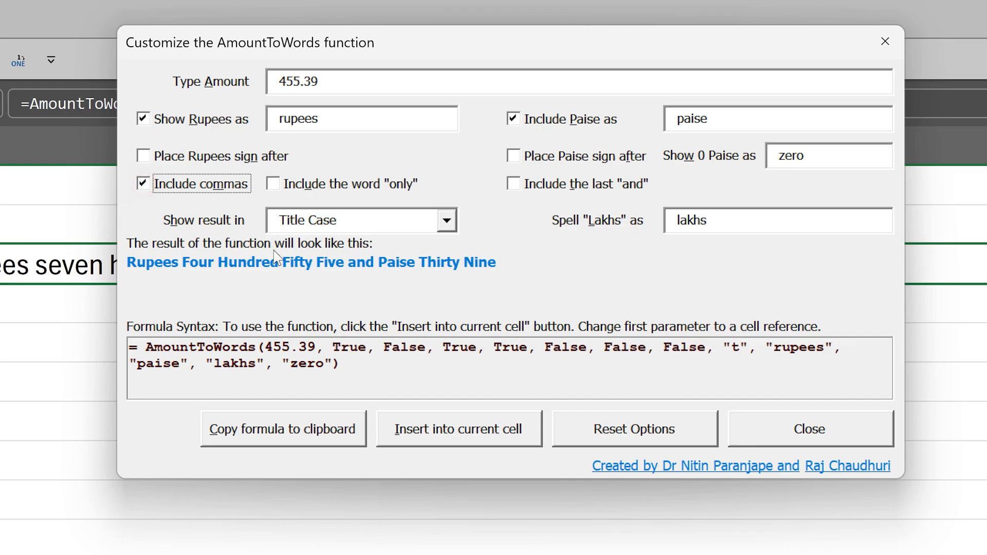
left_click(719, 116)
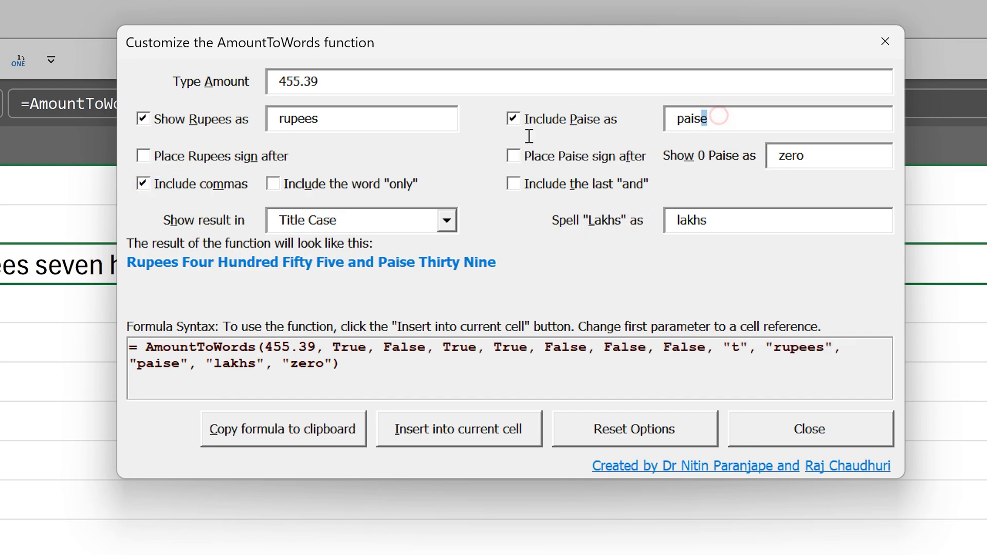
left_click_drag(529, 136, 479, 150)
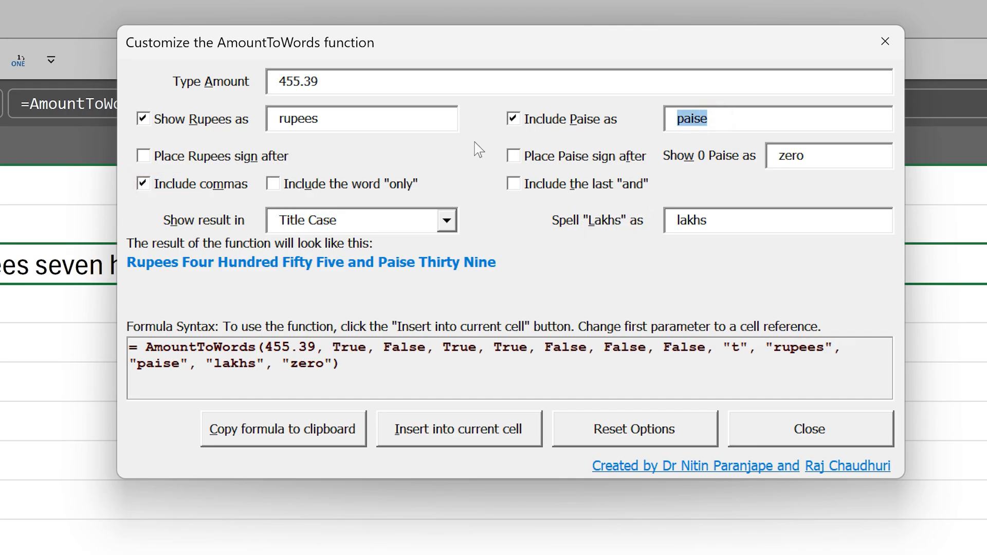
type("p")
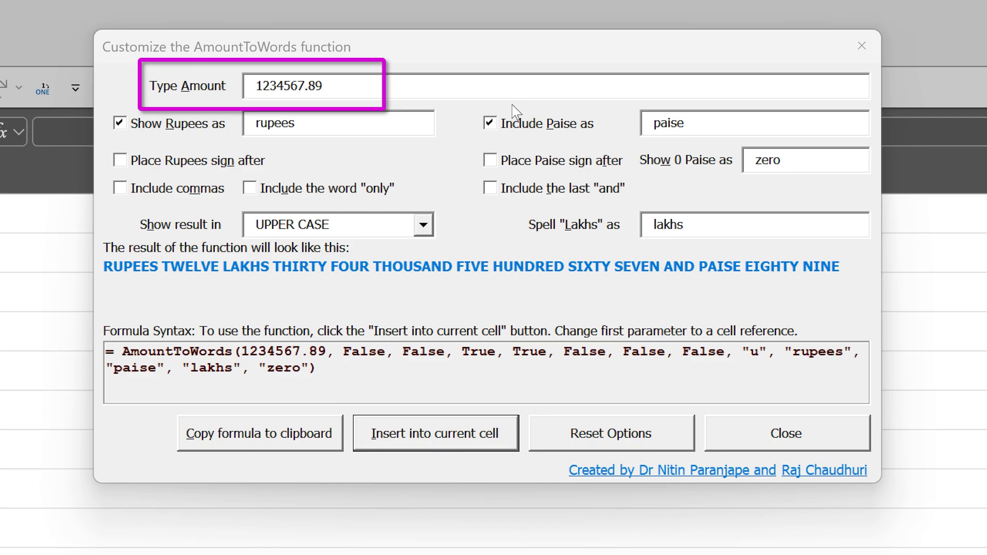
Turn on commas for the 1234567.89 preview and insert the formula into the current cell
left_click(417, 92)
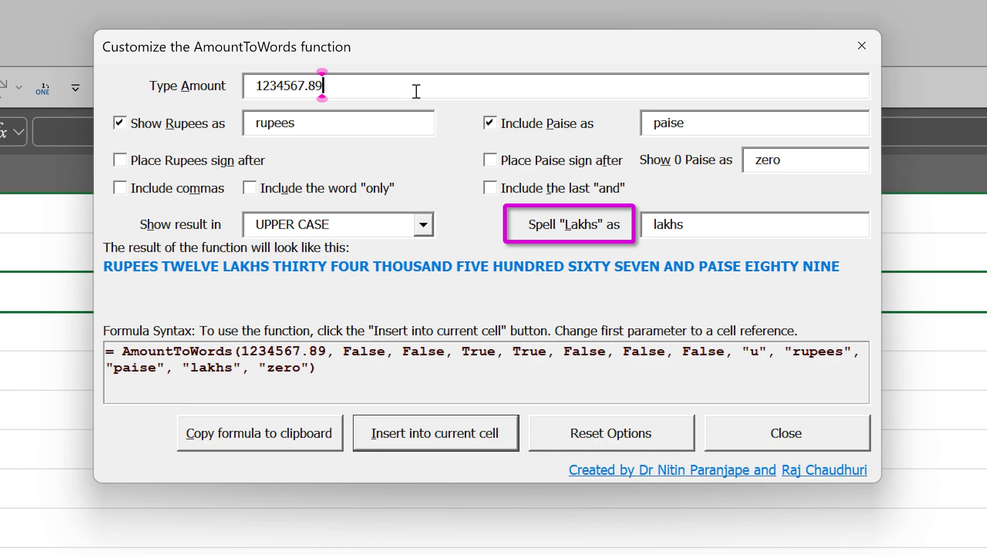
key("alt+l")
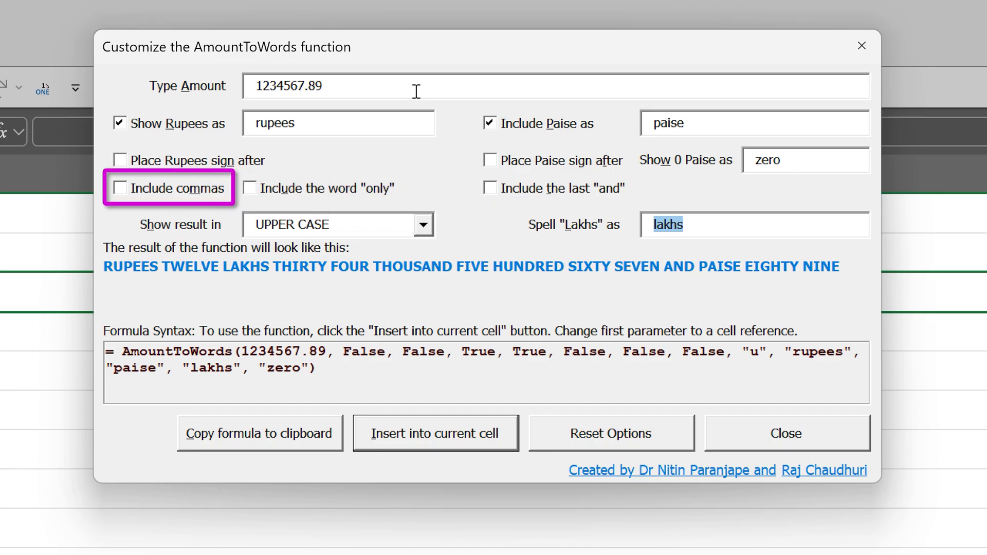
key("alt+m")
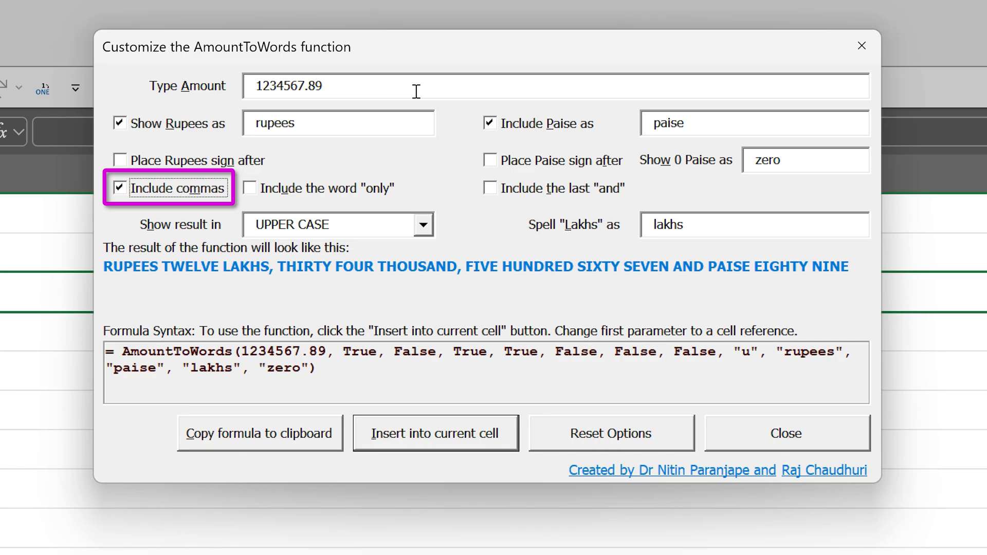
key("alt+m")
key("alt+m")
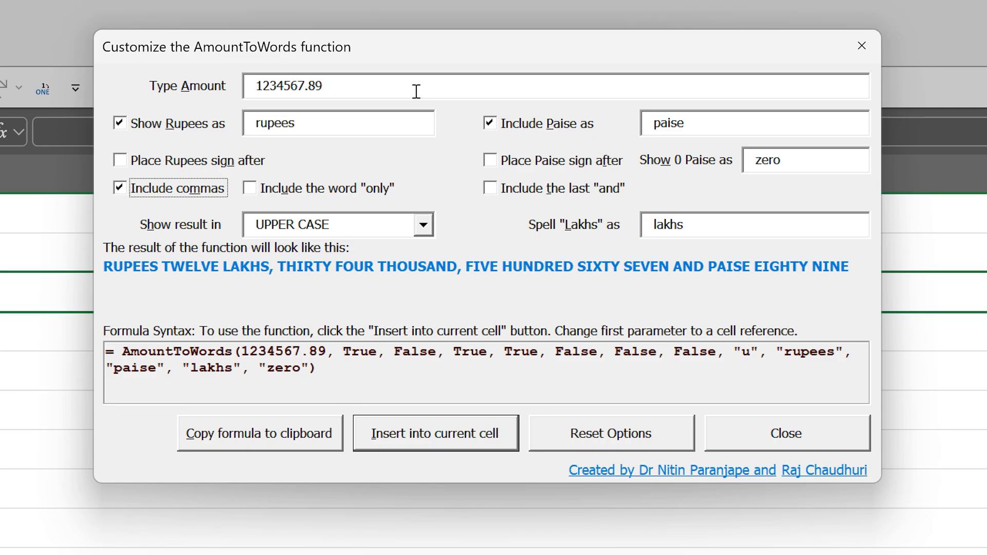
key("Return")
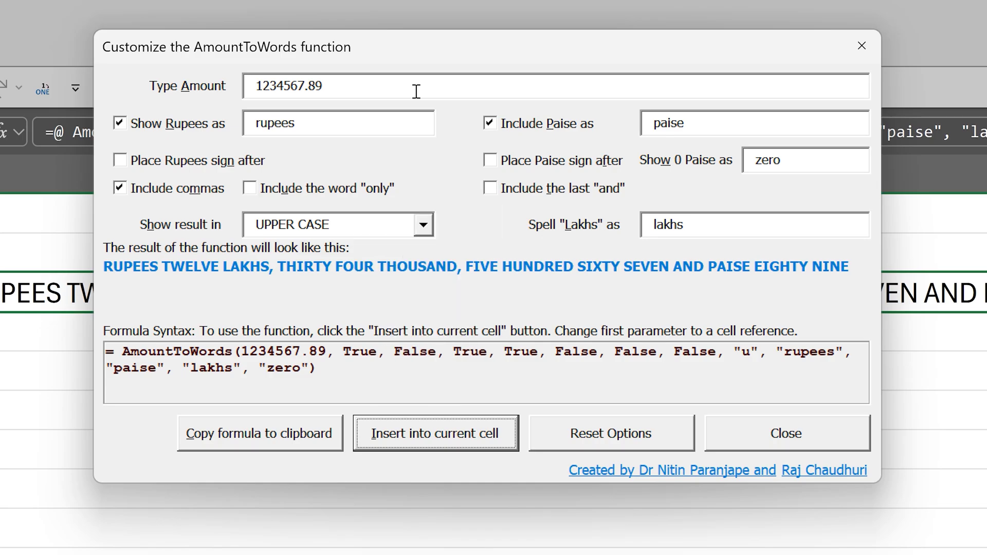
key("Escape")
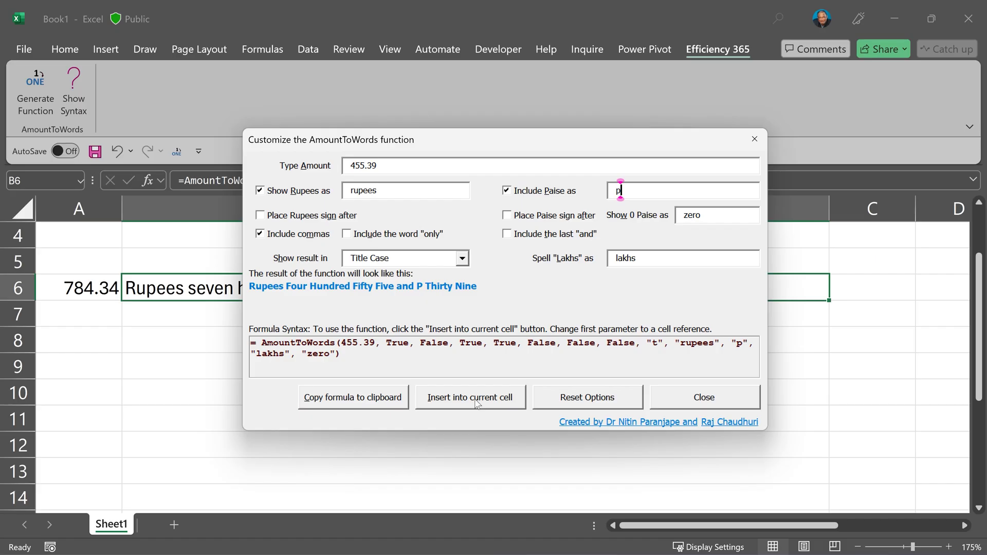
After insertion into the non-empty B6 is refused, reset the customizer to default options
left_click(476, 403)
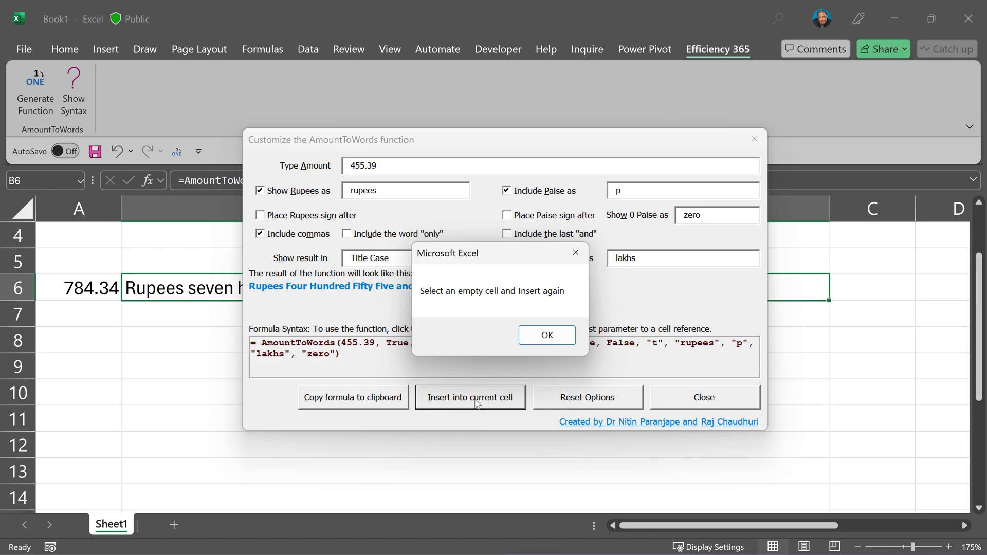
left_click(537, 339)
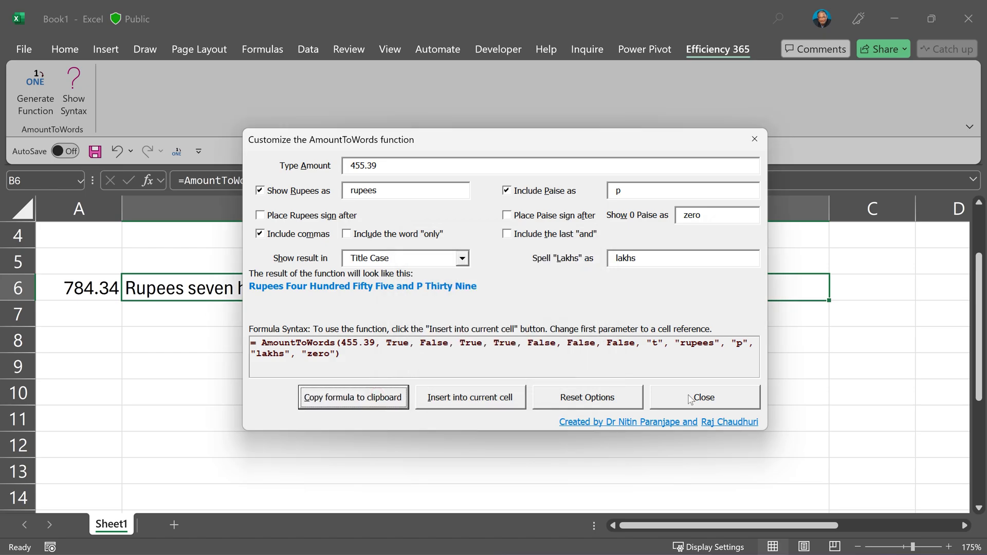
left_click(604, 406)
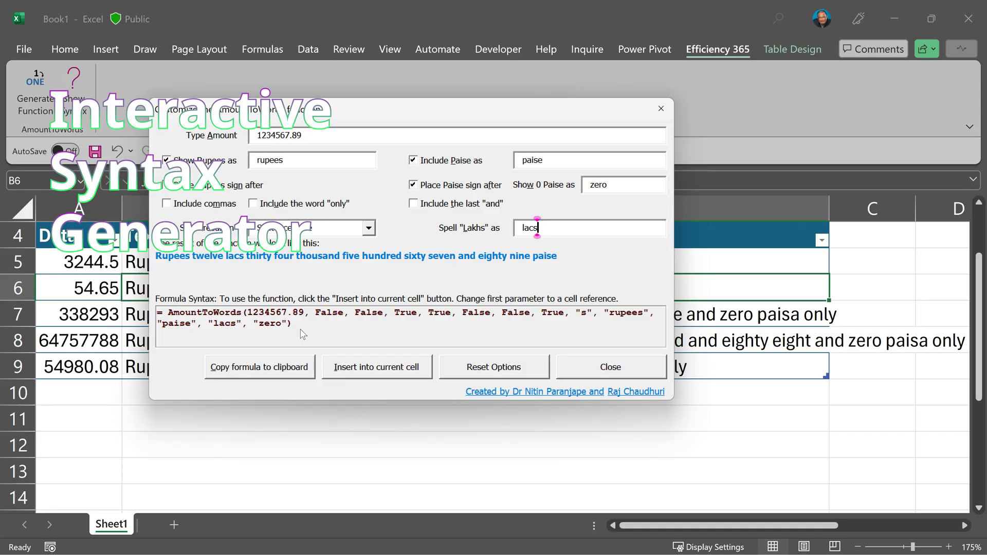
Paste the copied AmountToWords formula into B5, replacing 1234567.89 with A5
left_click(286, 371)
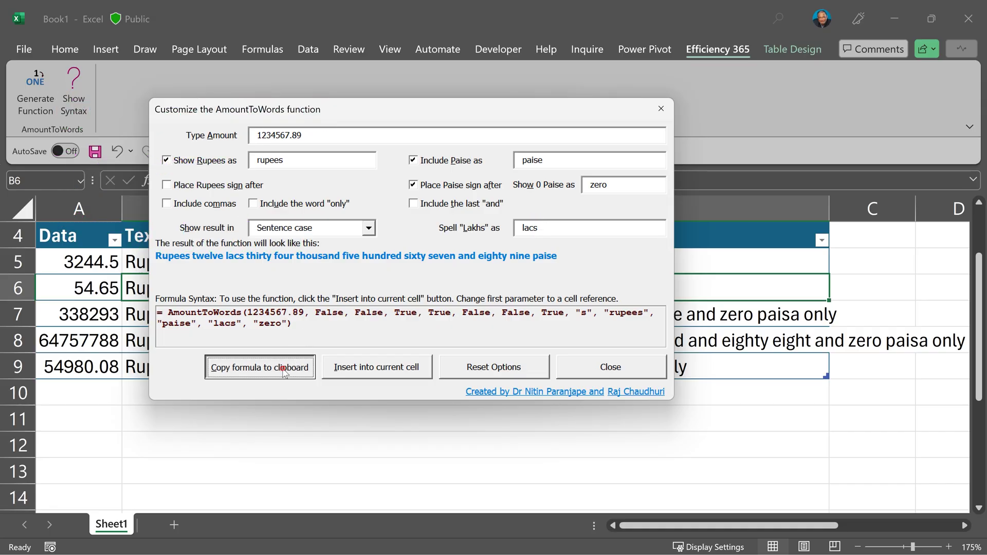
left_click(633, 375)
left_click(244, 263)
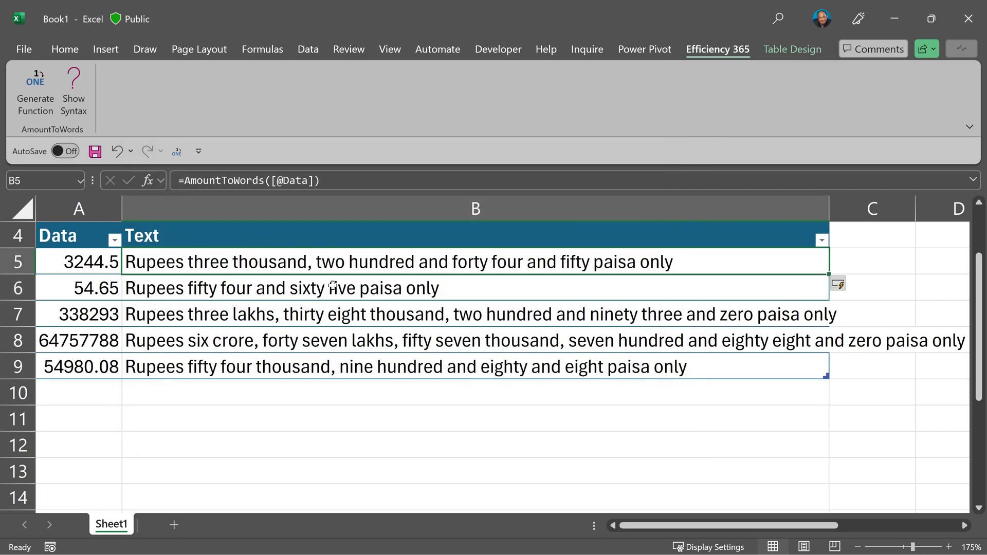
type("= AmountToWords(1234567.89, FALSE, FALSE, TRUE, TRUE, FALSE, FALSE, TRUE, \"s\", \"rupees\", \"paise\", \"lacs\", \"zero\")")
key("F2")
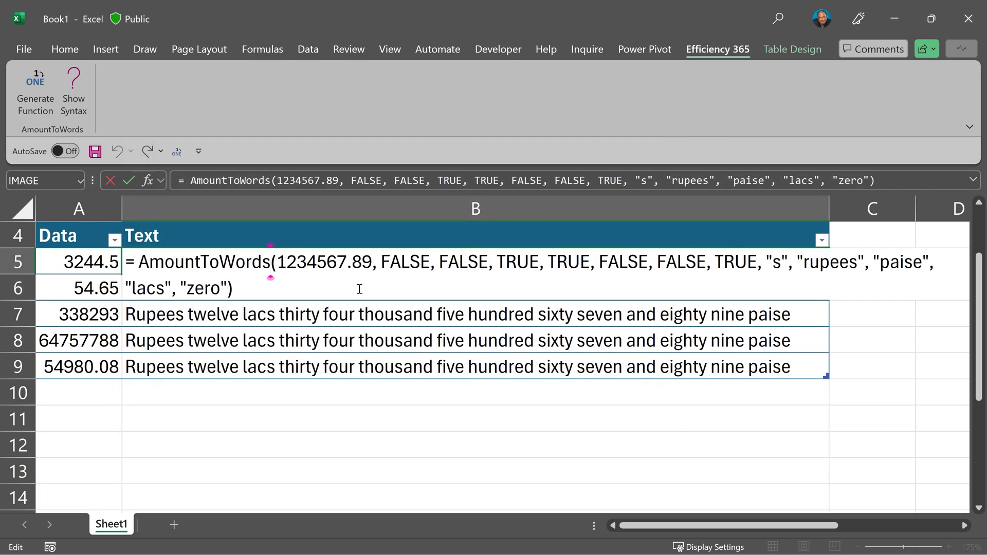
key("shift+Right")
key("shift+Right")
key("shift+Right")
key("shift+Right")
key("shift+Right")
key("shift+Right")
key("shift+Right")
key("shift+Right")
key("shift+Right")
key("shift+Right")
type("a5")
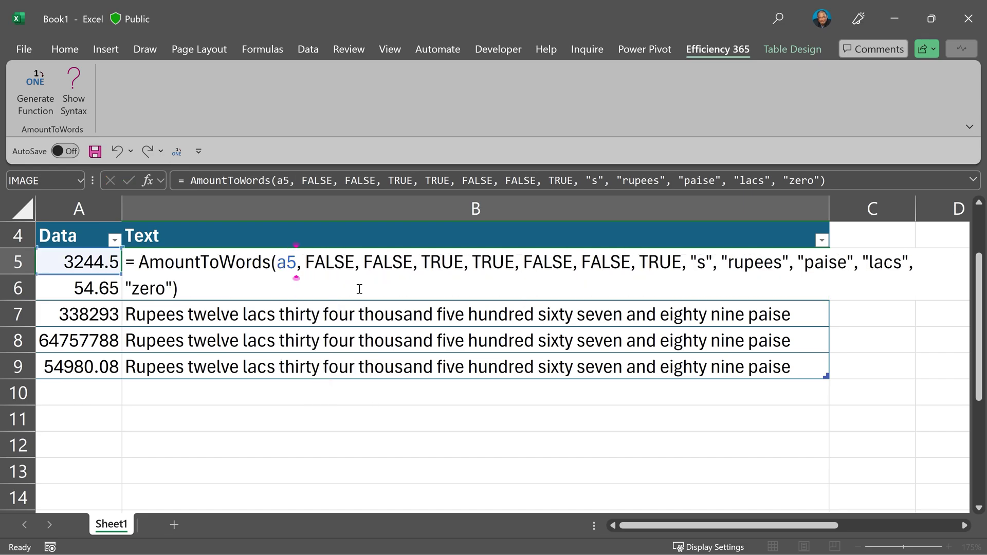
key("Return")
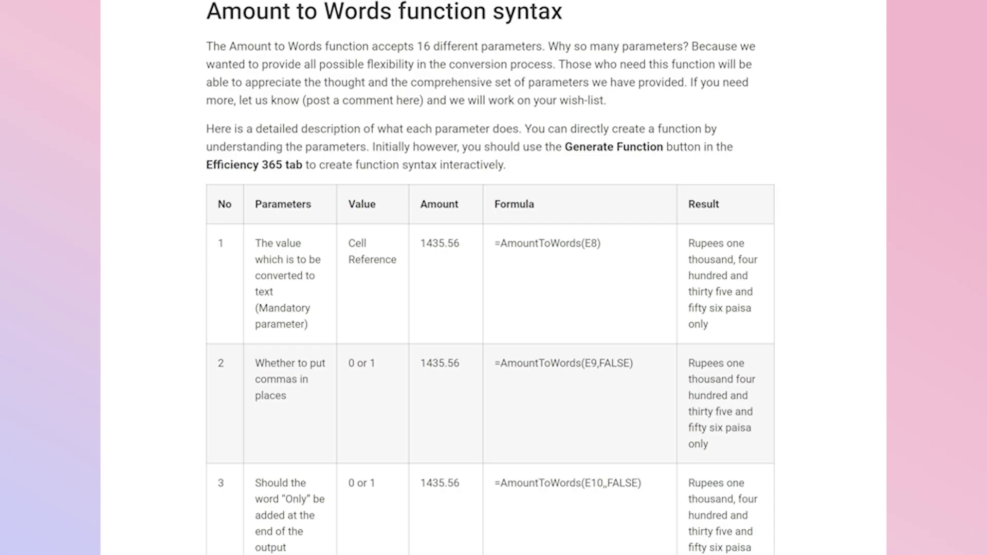
Scroll the blog's parameter table down to the letter case and Rs/P caption rows
scroll(490, 278, "down", 10)
scroll(489, 277, "down", 10)
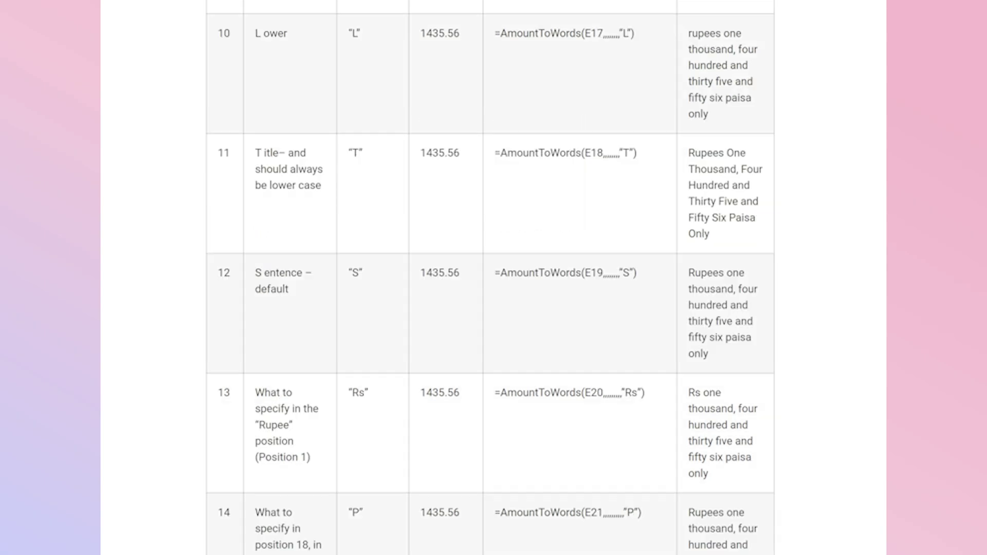